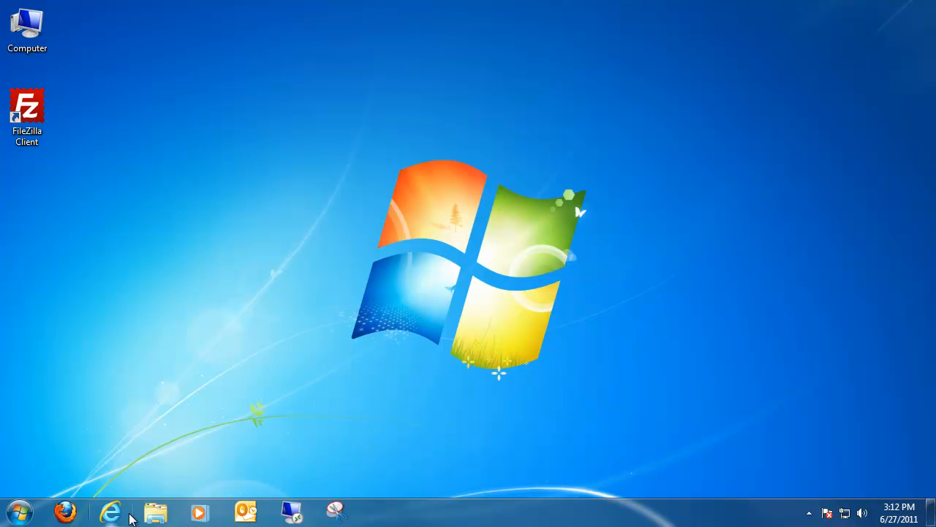
- Launch Internet Explorer and go to wordpress.org
click(111, 513)
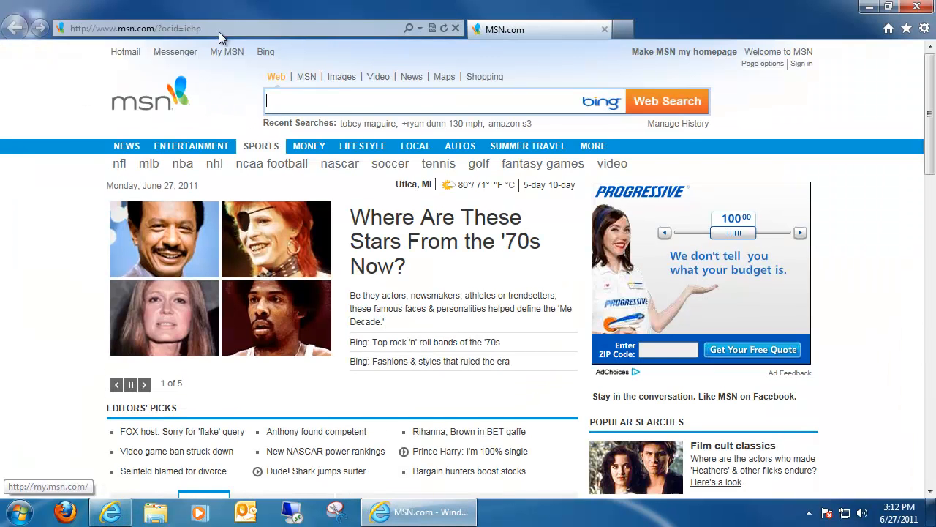
click(219, 30)
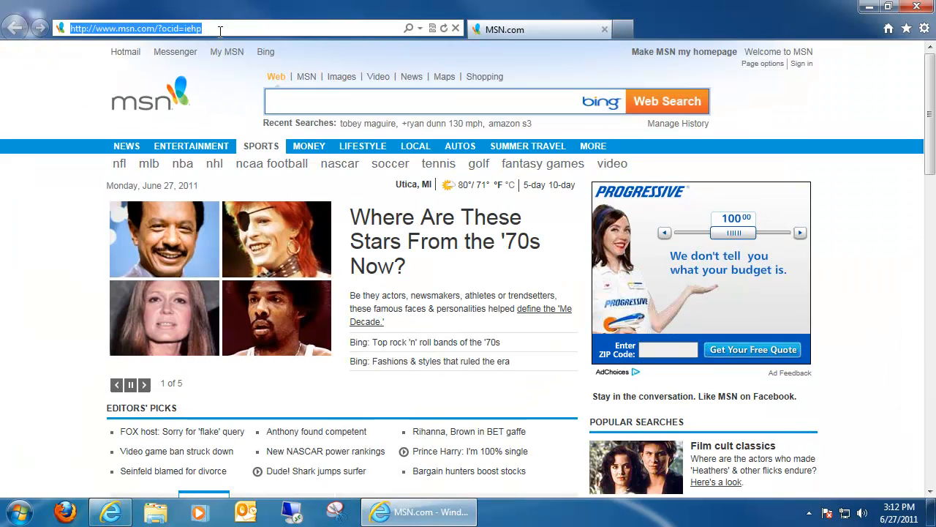
text(wordpre)
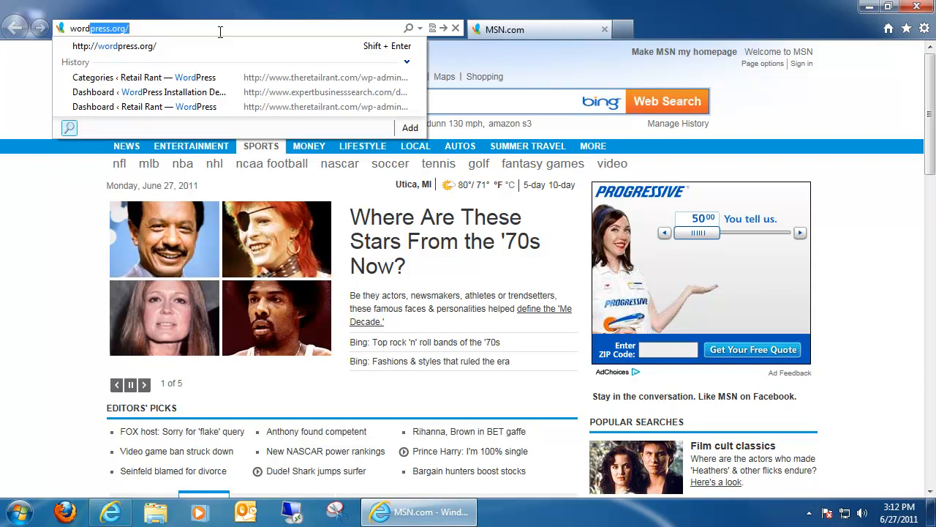
text(ss.or)
key(Return)
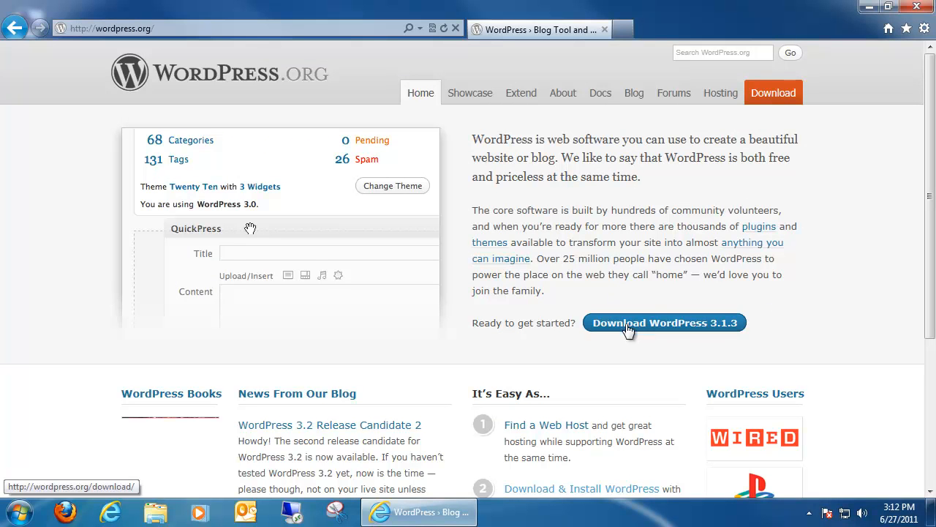
- Download the WordPress 3.1.3 zip from the Download page and save it
click(765, 102)
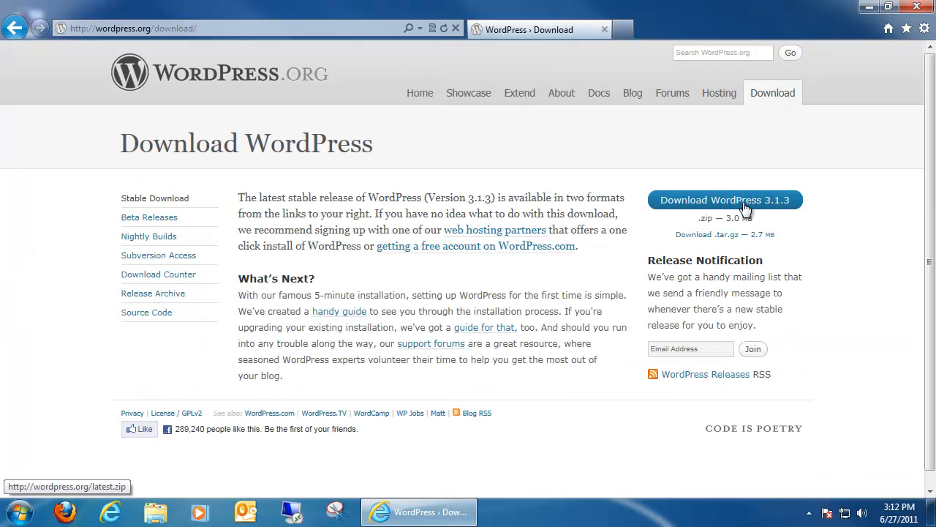
click(746, 205)
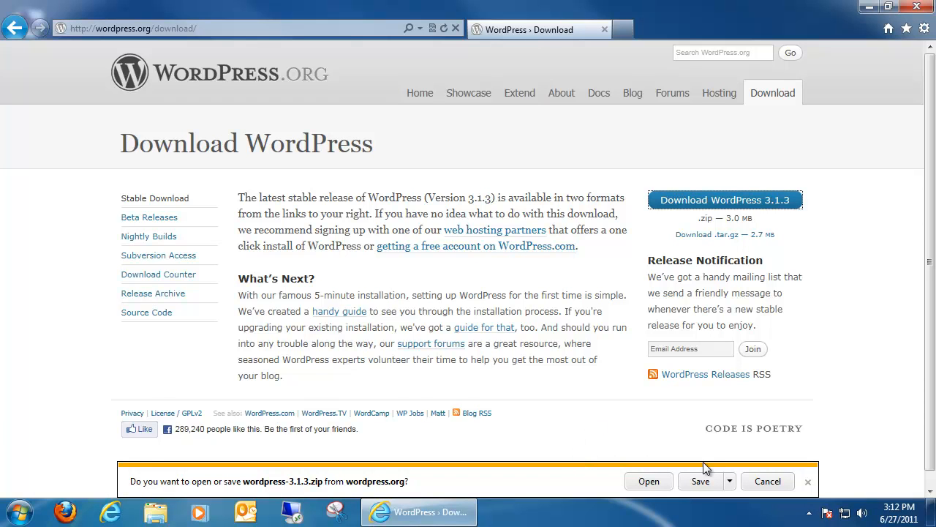
click(730, 481)
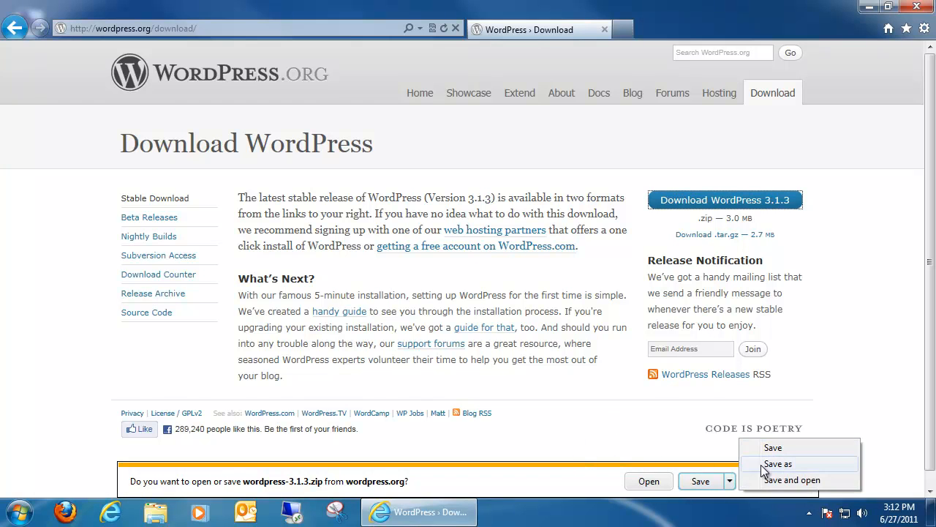
click(763, 463)
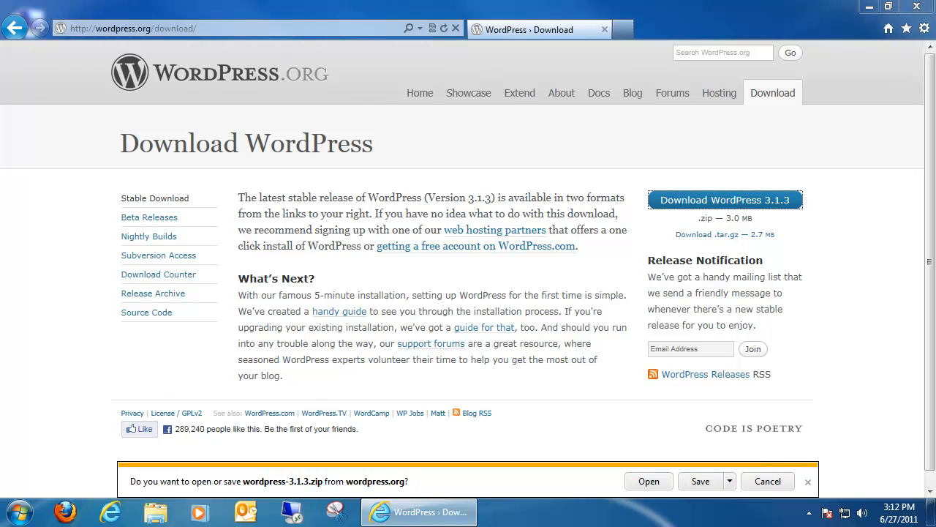
key(alt+s)
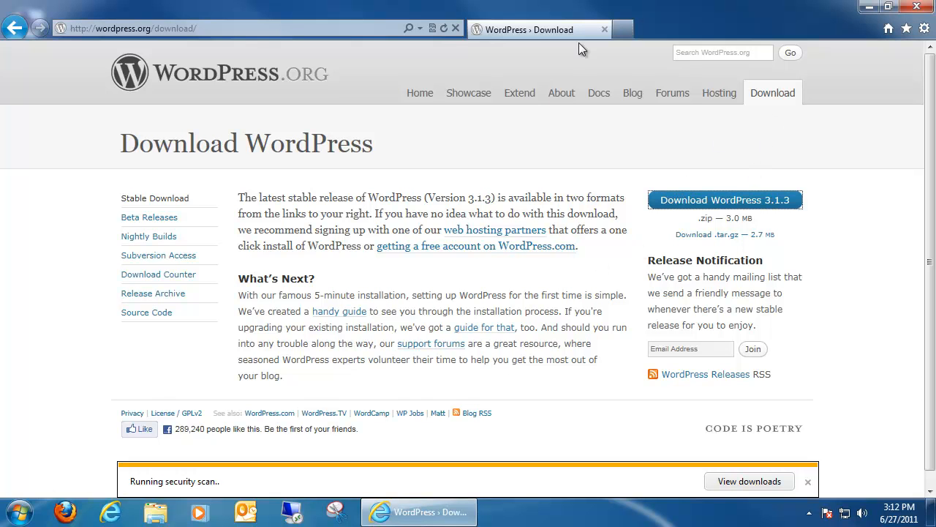
- Open the downloaded zip in WinRAR and drag the wordpress folder onto the desktop
click(869, 6)
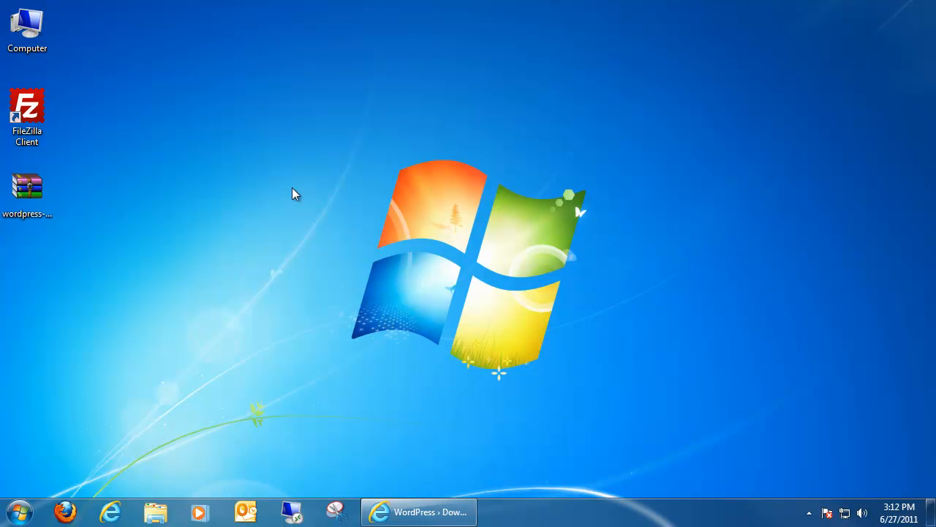
click(27, 189)
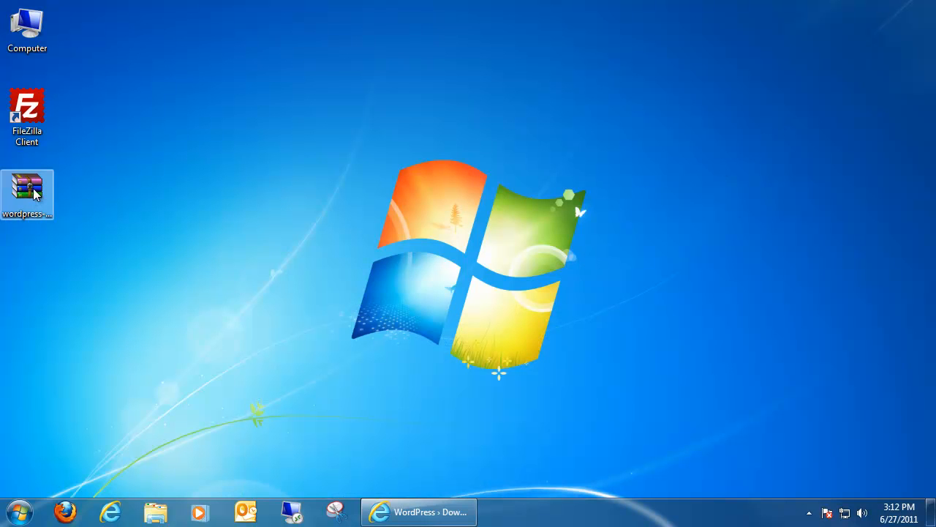
double_click(35, 192)
drag(299, 122, 392, 131)
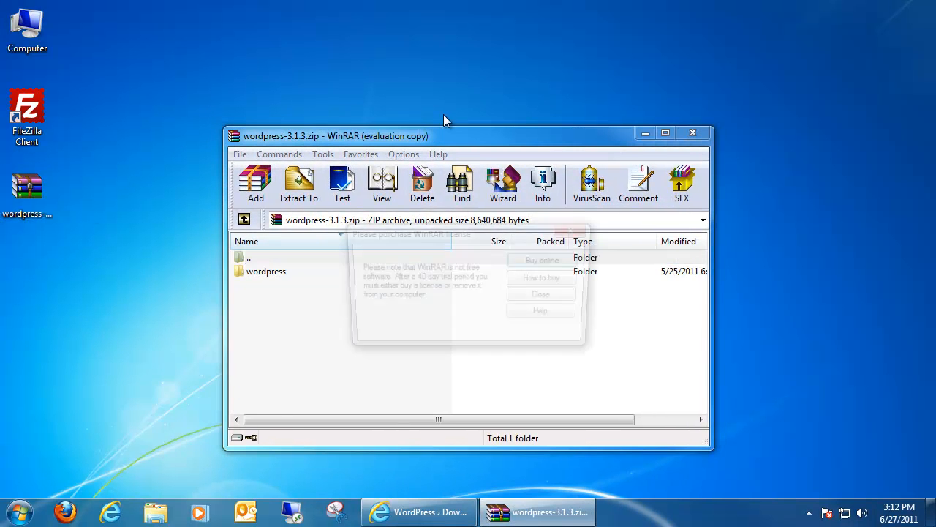
click(547, 295)
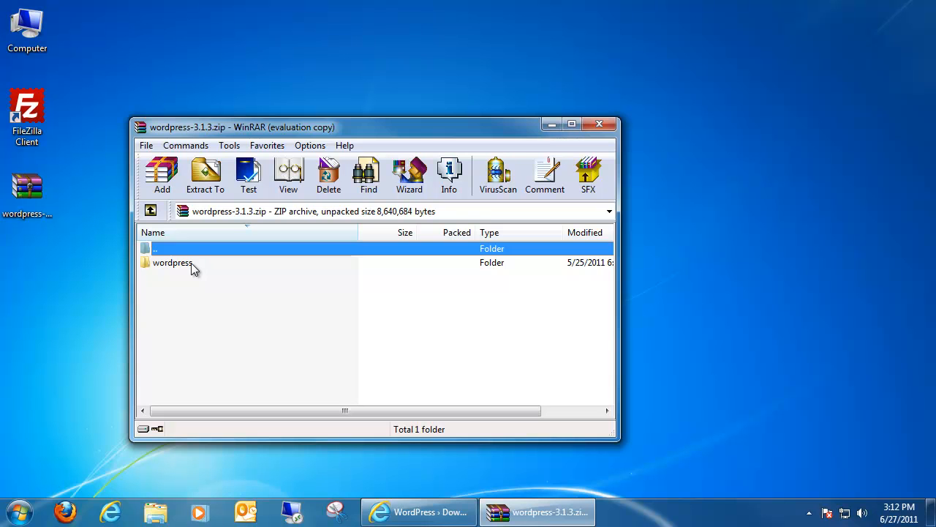
drag(191, 262, 46, 270)
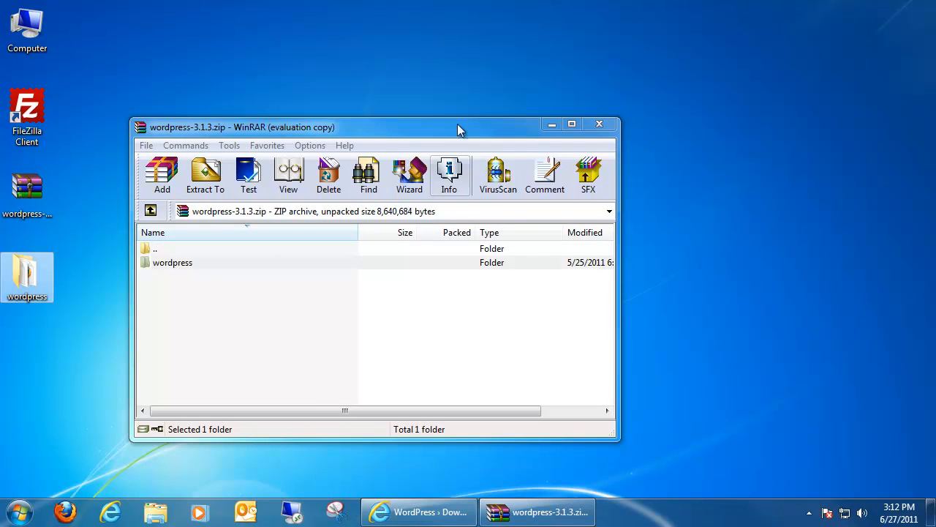
- Close WinRAR and move the wordpress folder up beside the Computer icon
click(597, 126)
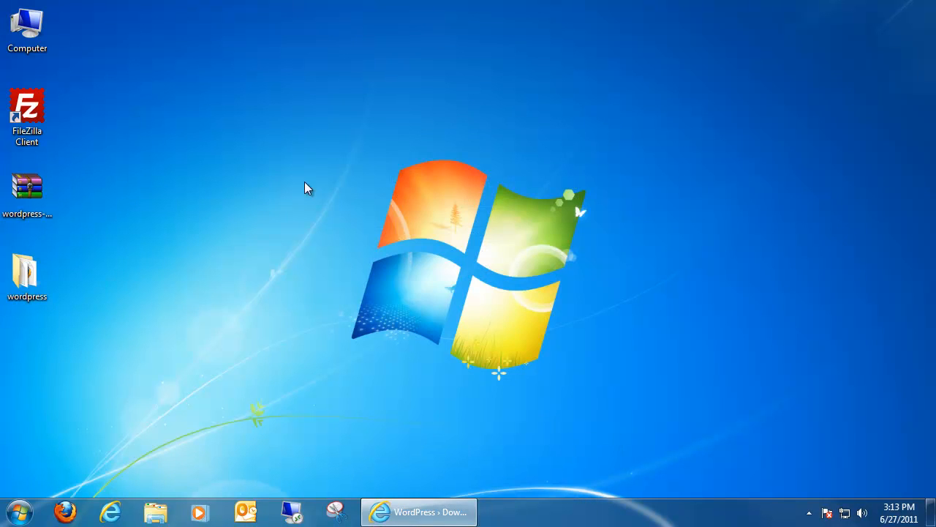
drag(33, 273, 136, 29)
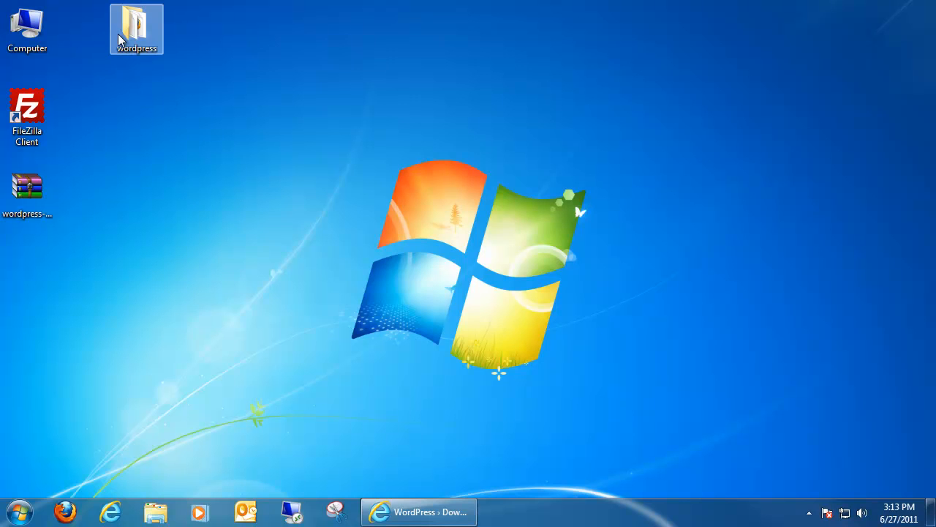
click(168, 173)
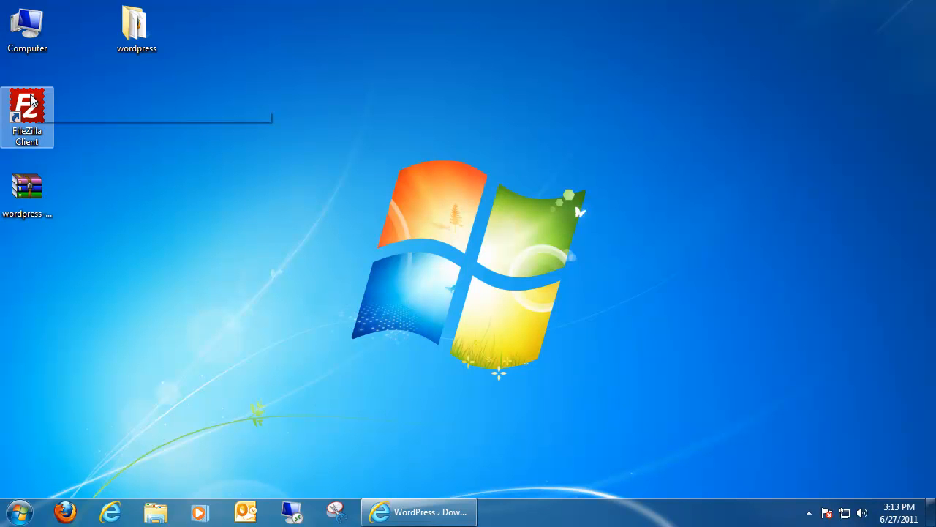
- Launch FileZilla and connect to the saved cnetsys.com site
double_click(30, 101)
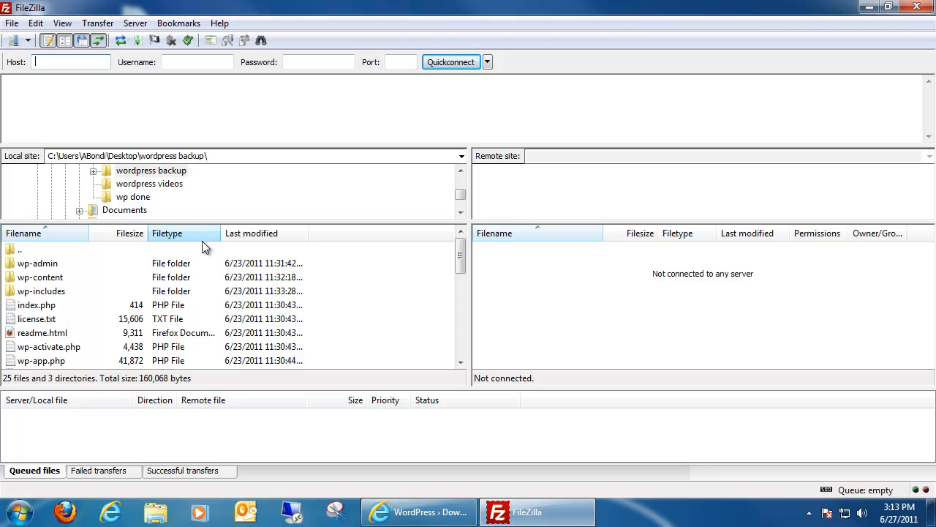
click(27, 42)
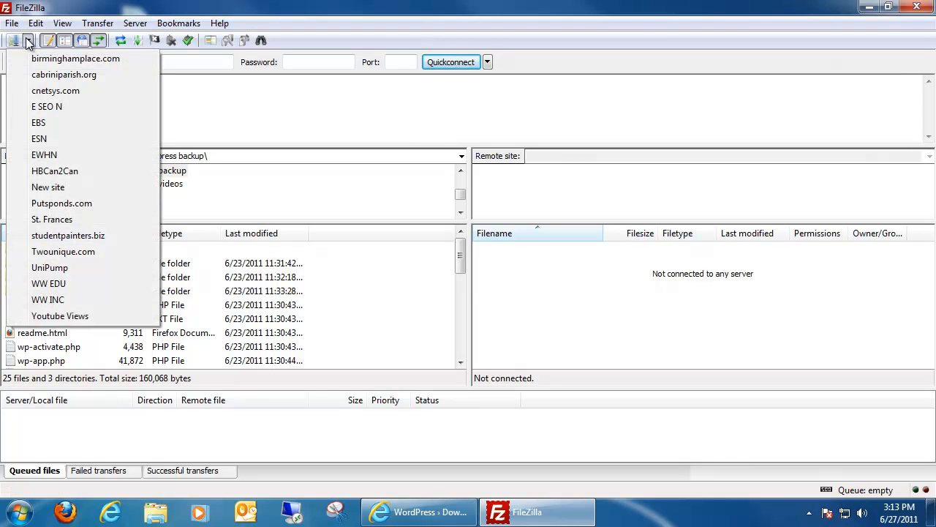
click(83, 94)
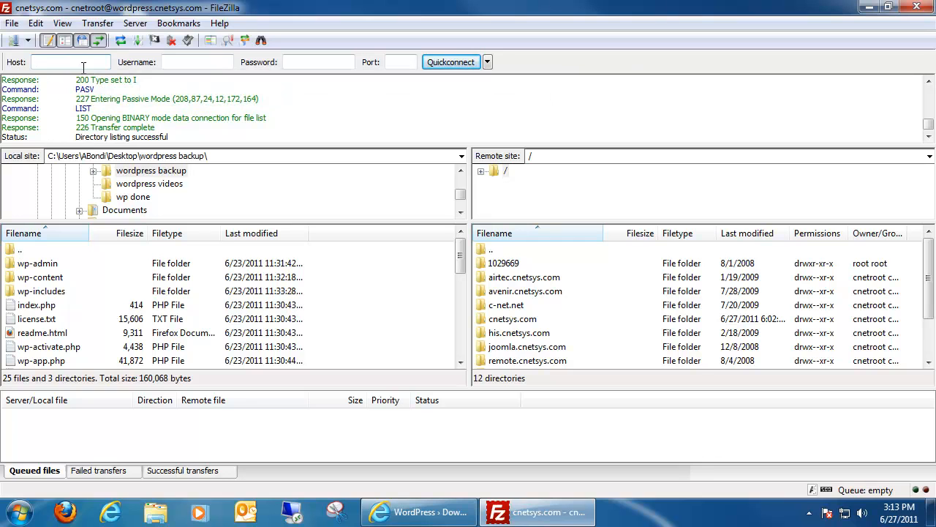
click(179, 62)
drag(929, 278, 929, 297)
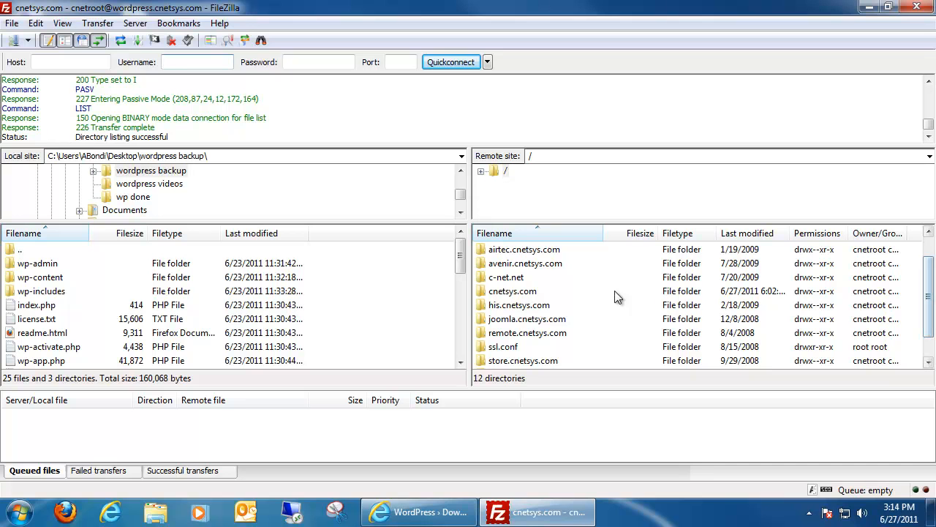
- Open the remote /cnetsys.com/demo folder, then minimize FileZilla
click(530, 292)
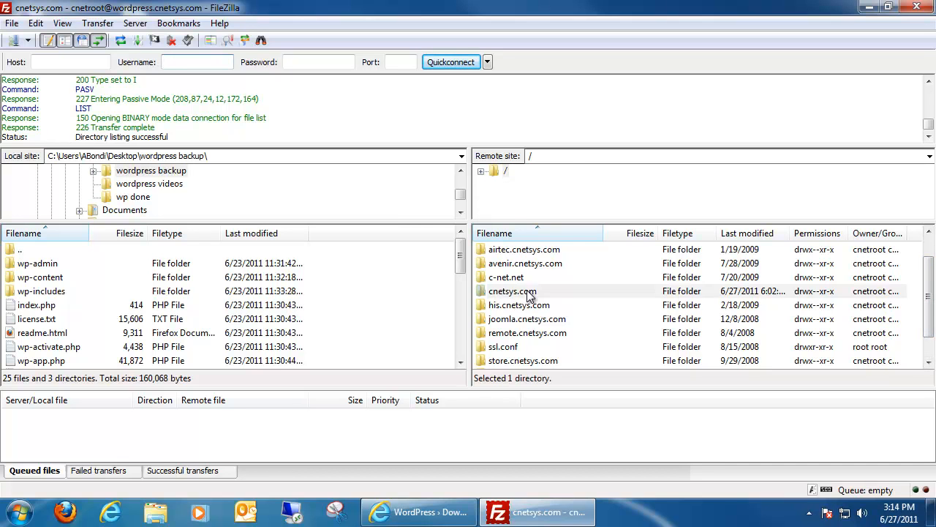
double_click(530, 292)
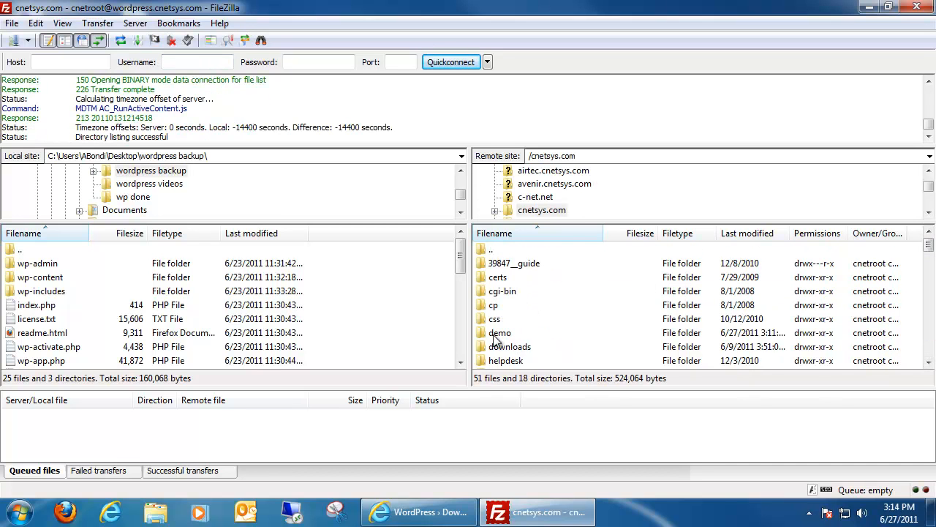
double_click(500, 333)
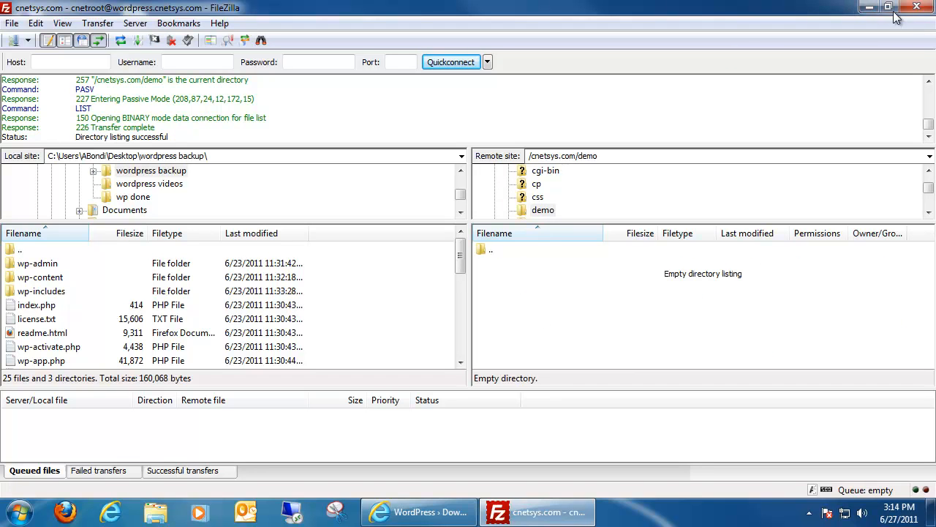
click(868, 7)
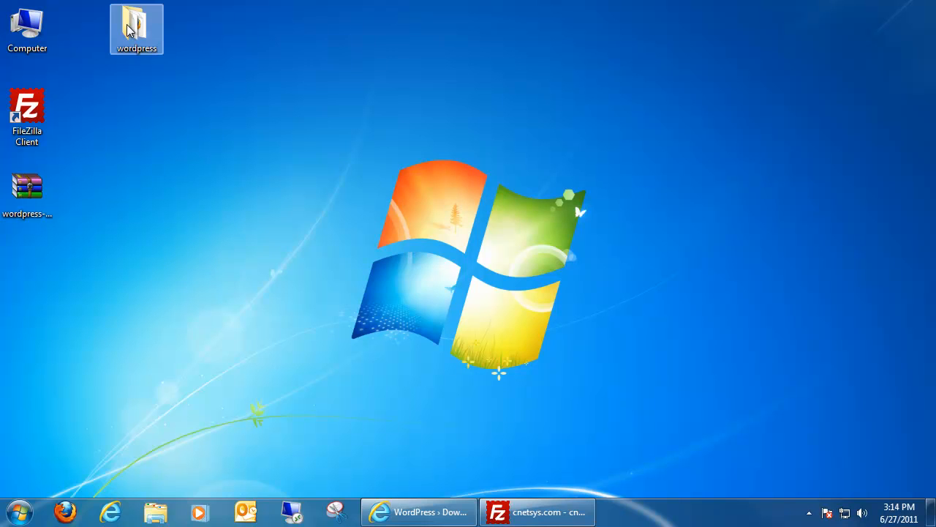
- Open the desktop wordpress folder and load wp-config-sample in Notepad
double_click(131, 27)
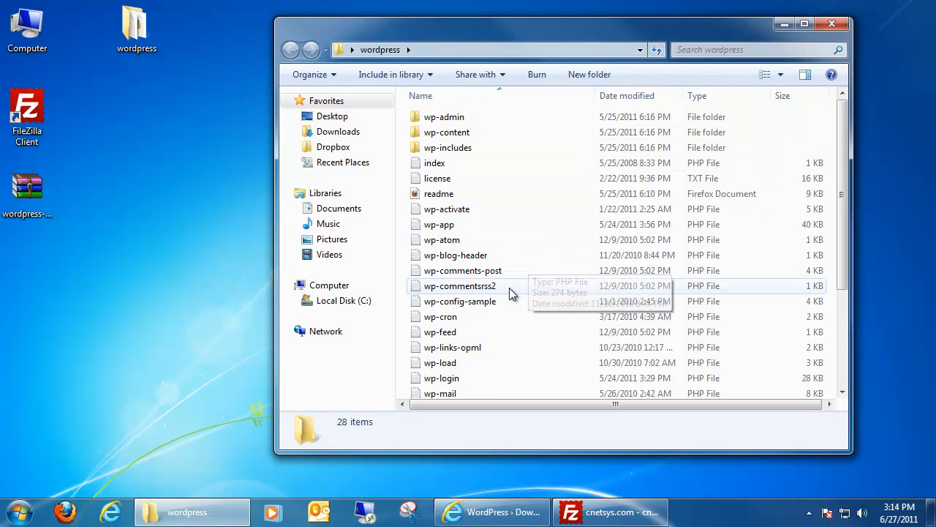
double_click(474, 306)
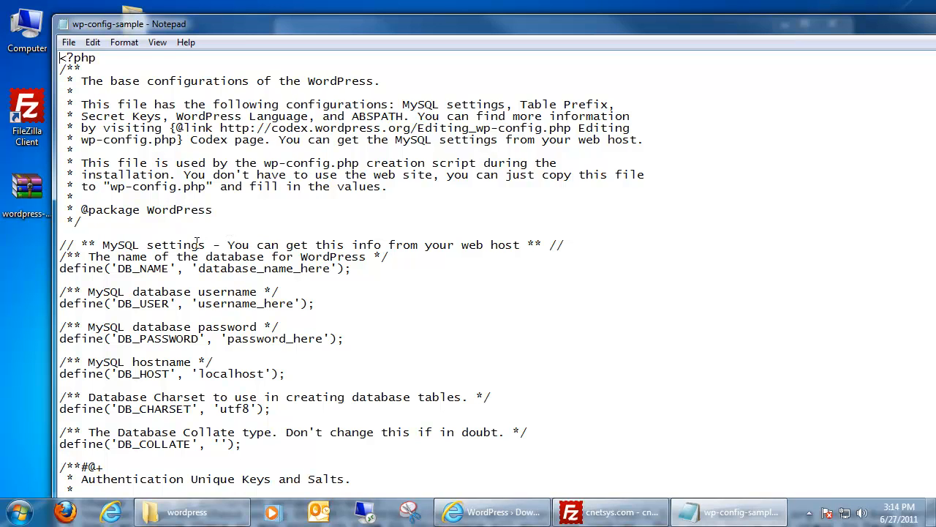
- Look at the database_name_here line and close Notepad without saving
click(206, 268)
key(alt+F4)
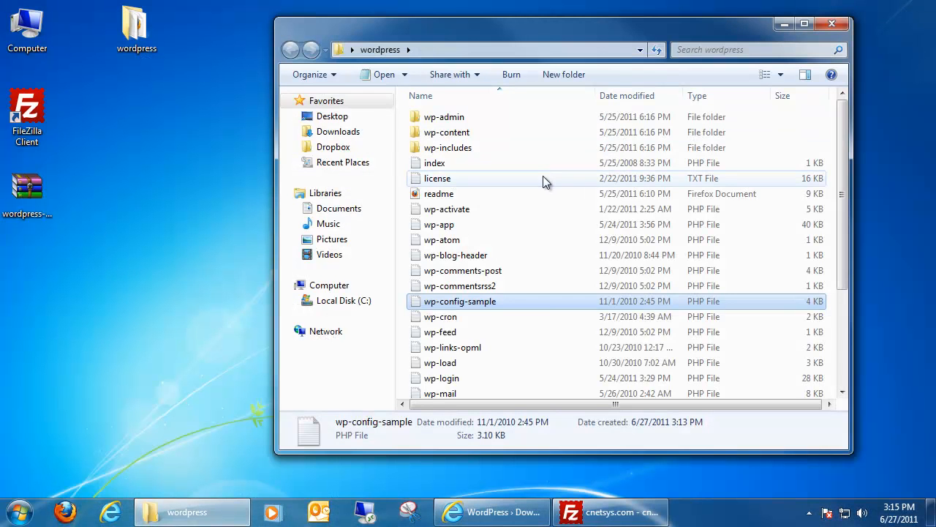
- Rename wp-config-sample to wp-config by removing the -sample suffix
click(498, 300)
drag(500, 301, 466, 301)
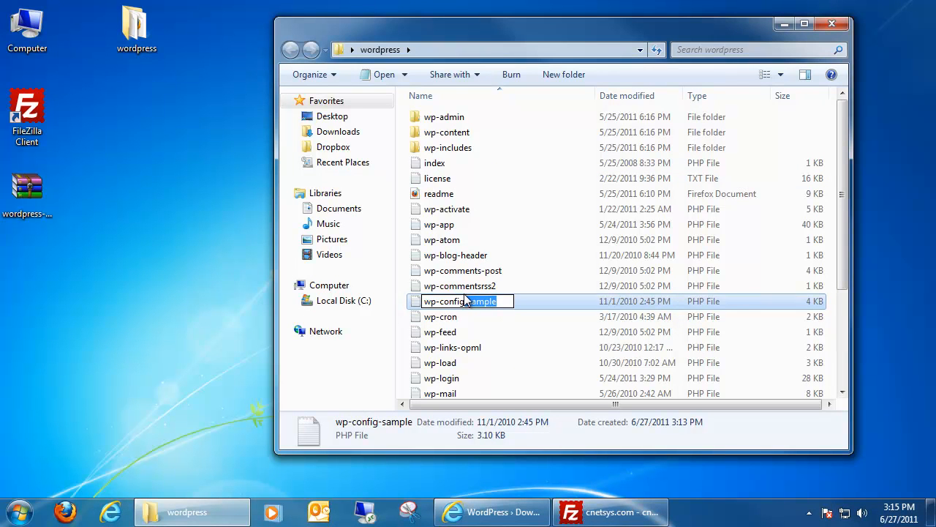
key(Delete)
key(Return)
click(524, 320)
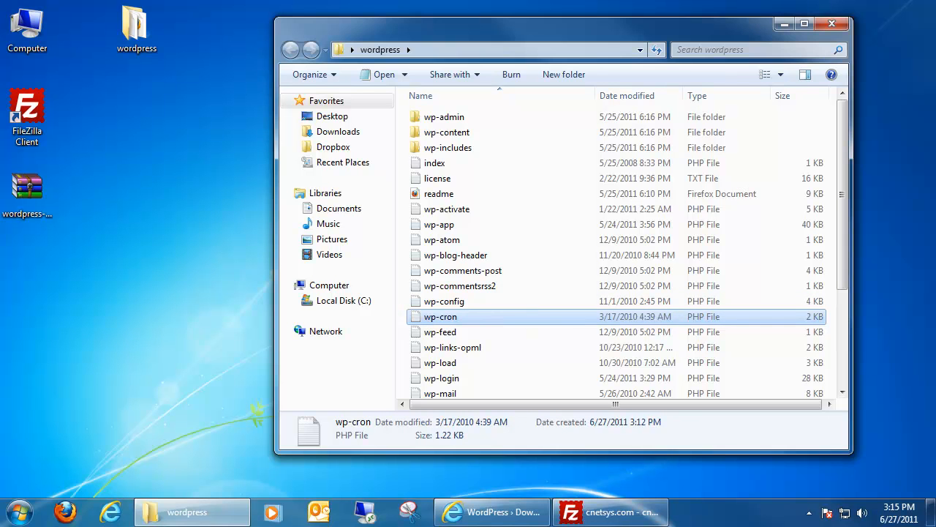
- Move the prepared wp-config into the folder, replacing the existing one
drag(444, 301, 509, 295)
click(458, 199)
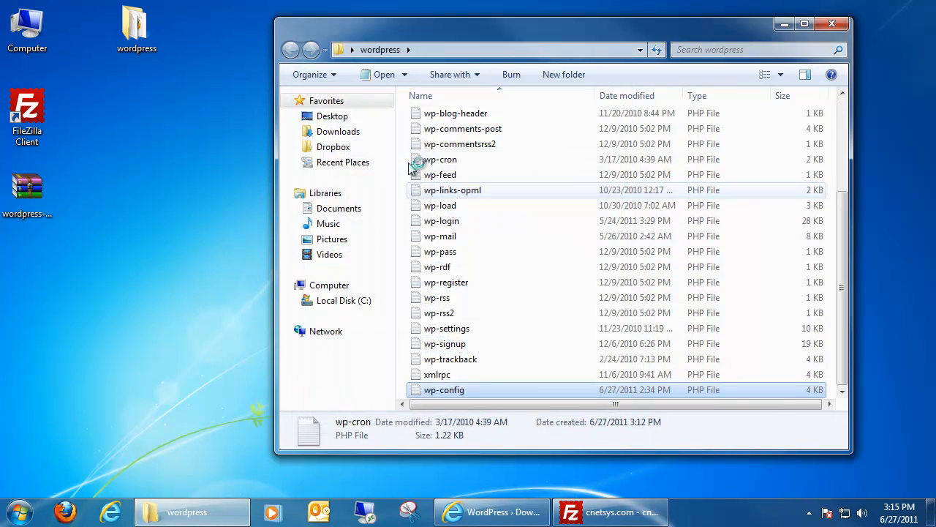
- Arrange the wordpress folder beside FileZilla and select all 28 files
click(610, 512)
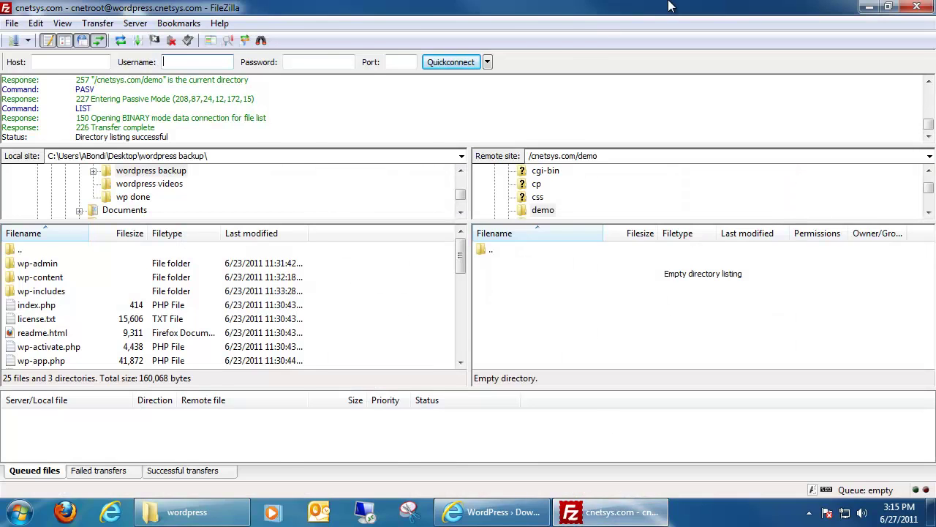
drag(512, 8, 432, 25)
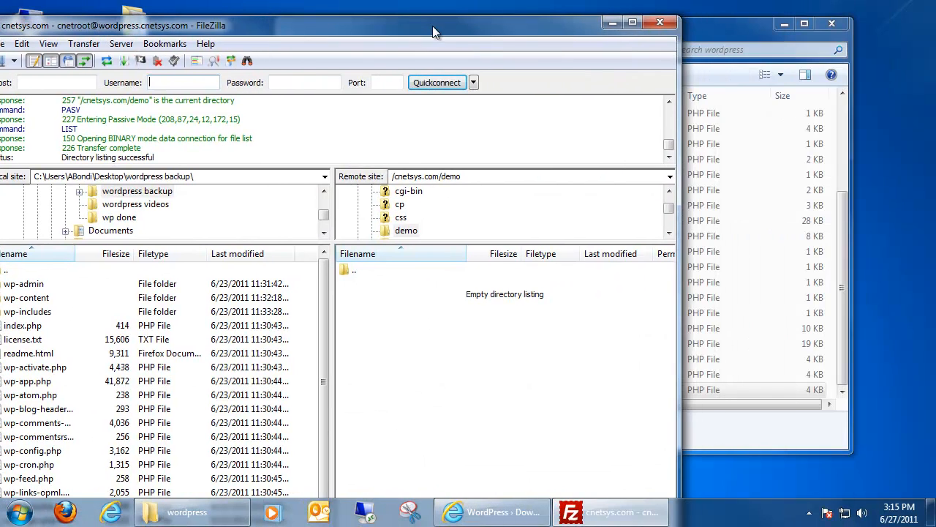
click(735, 42)
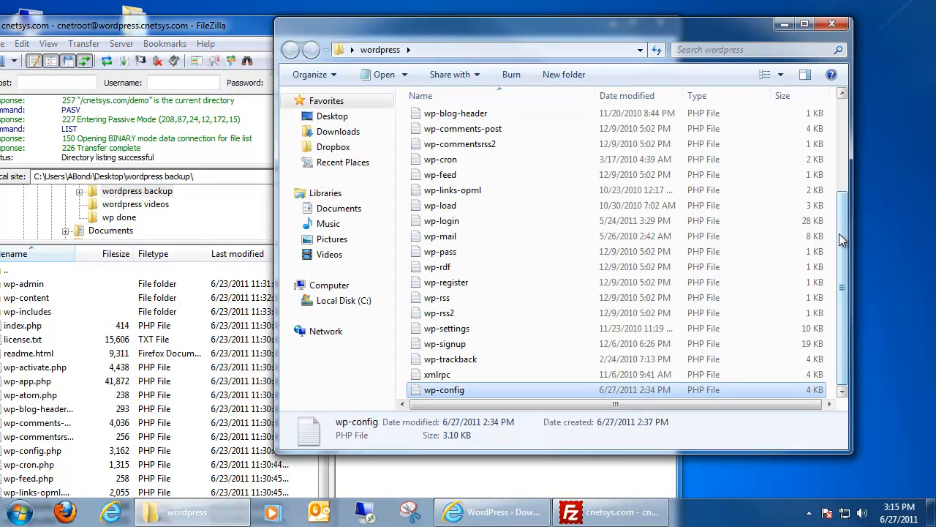
scroll(841, 237, up, 5)
mouse_move(714, 38)
mouse_down()
mouse_move(730, 33)
mouse_move(933, 90)
mouse_up()
click(823, 261)
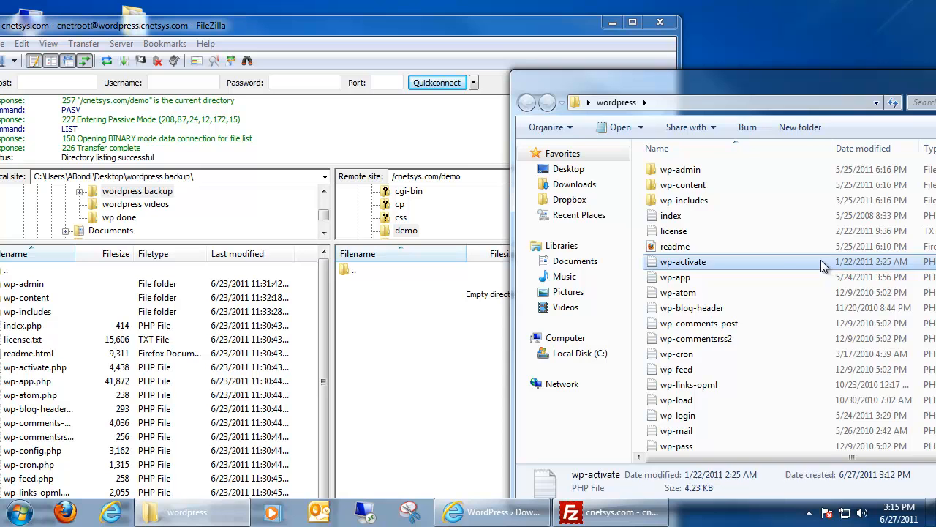
key(ctrl+a)
- Drop the selected files onto the remote demo folder and maximize FileZilla to watch the upload
drag(692, 264, 454, 377)
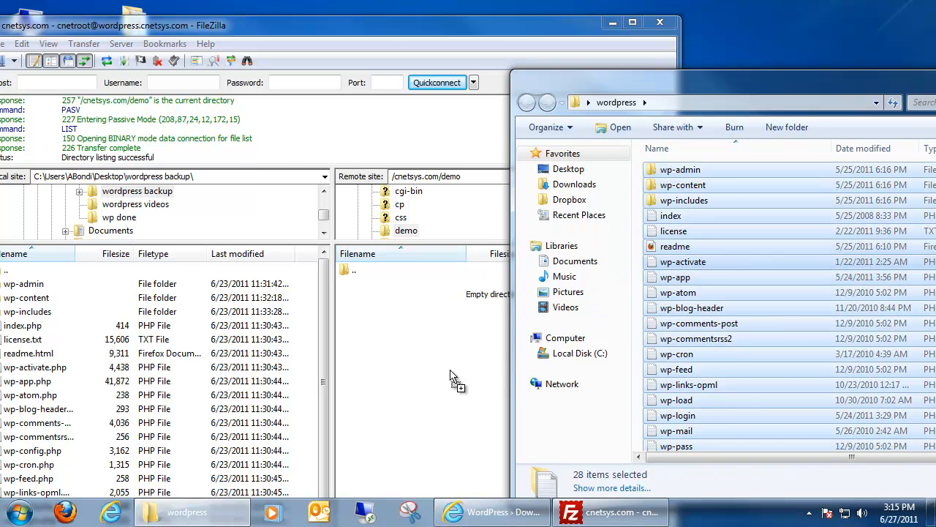
click(389, 29)
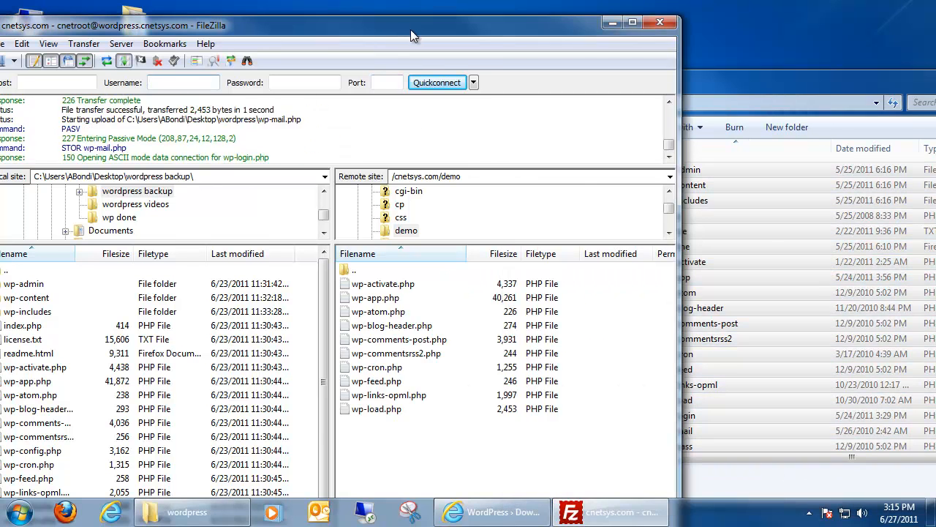
double_click(410, 29)
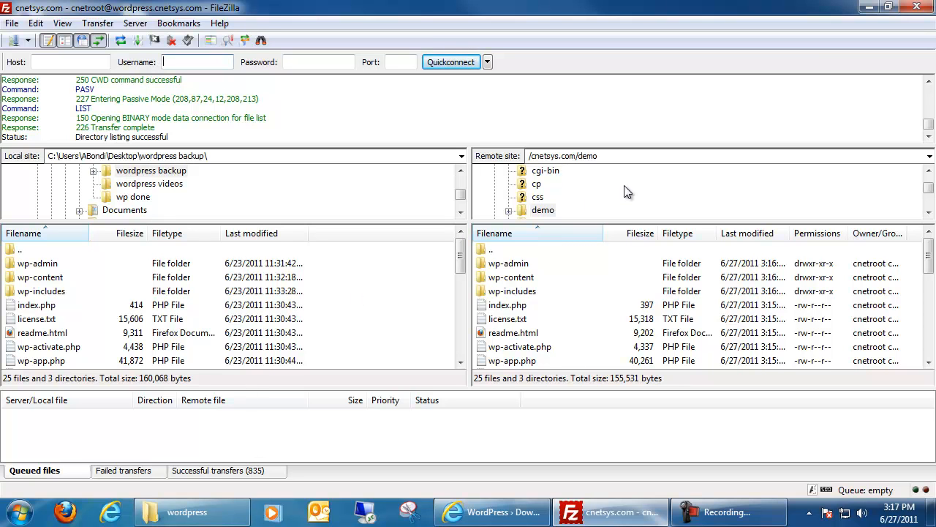
- Close FileZilla and the wordpress folder window, returning to the browser
click(917, 7)
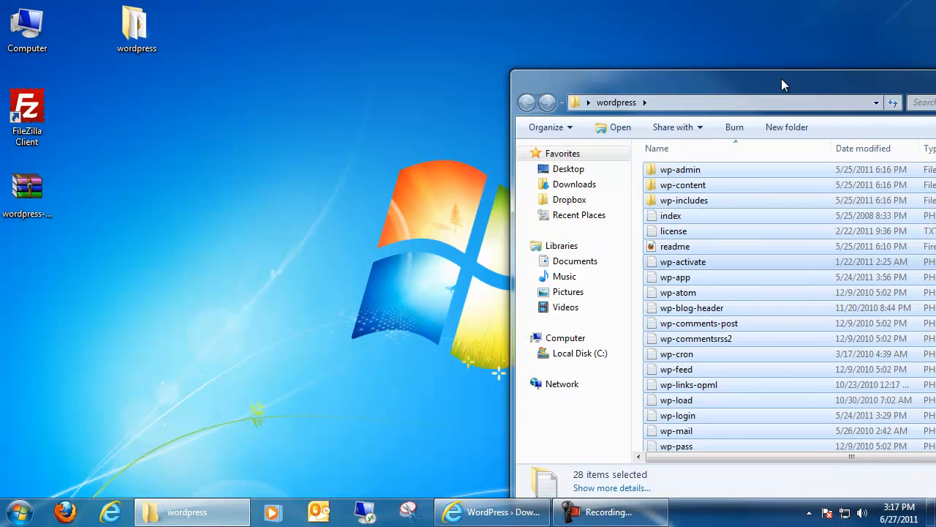
drag(781, 78, 888, 1)
click(917, 6)
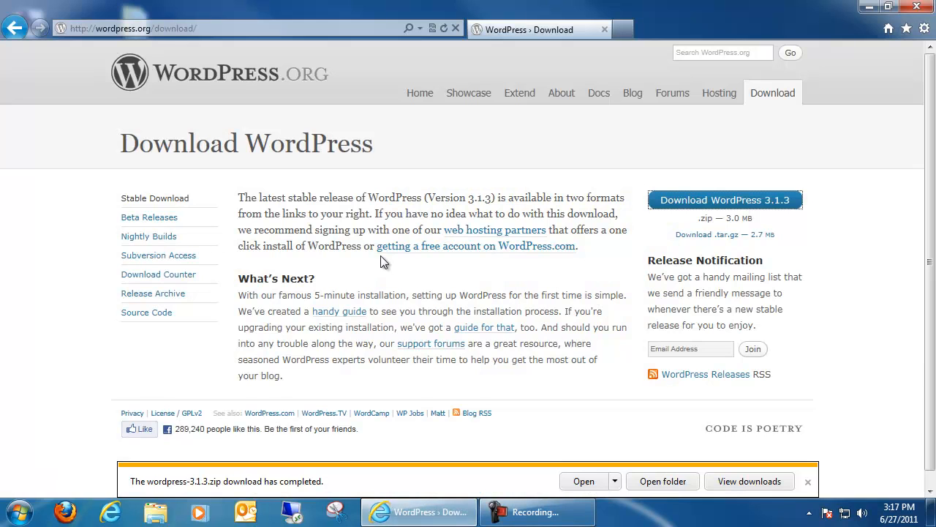
click(226, 28)
drag(199, 28, 96, 28)
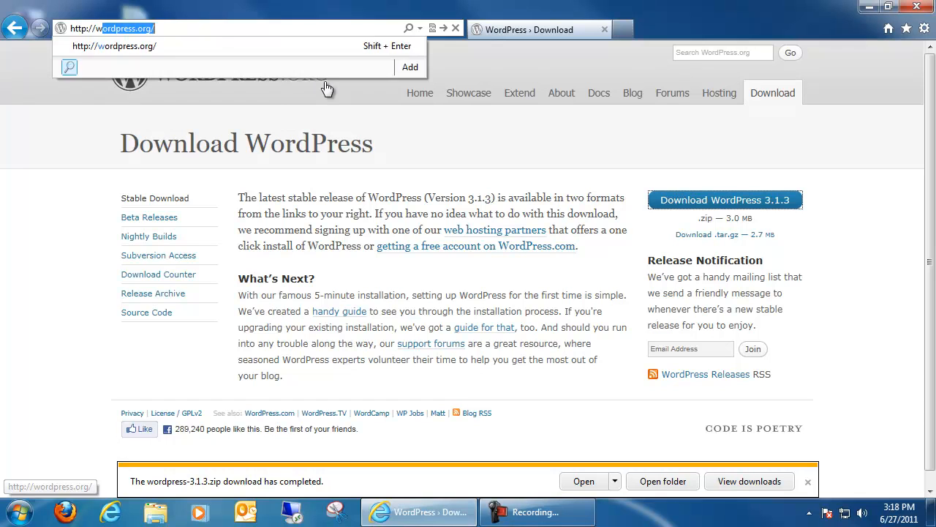
text(www.cnet)
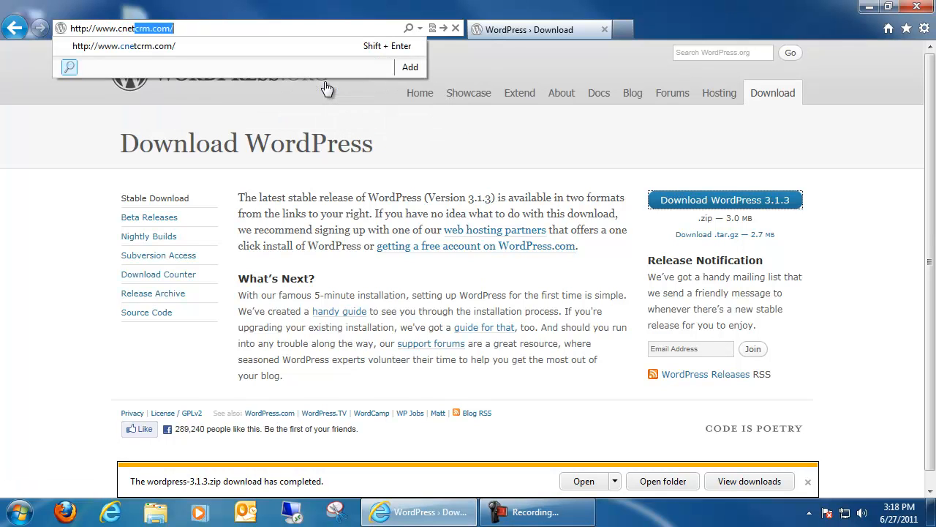
text(sys.)
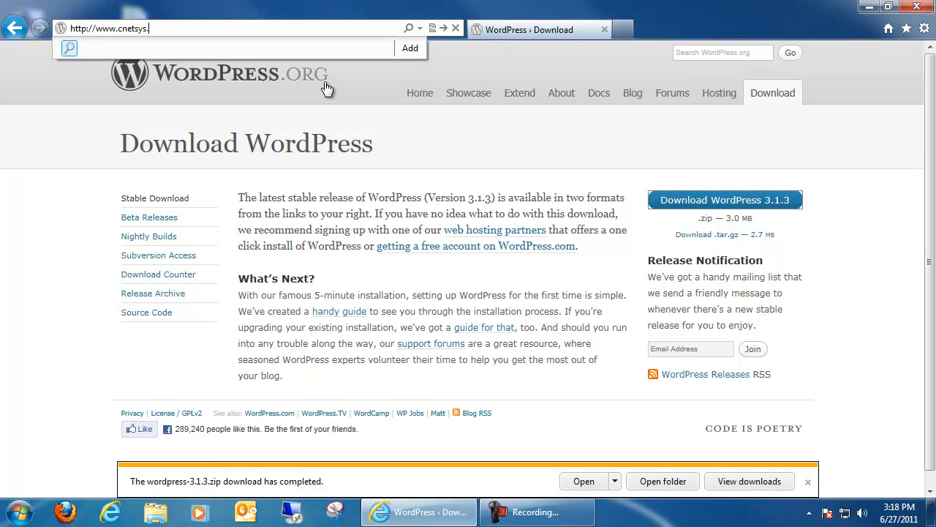
text(com/d)
text(emo)
text(/wp-adnm)
key(BackSpace)
key(BackSpace)
text(min)
key(Return)
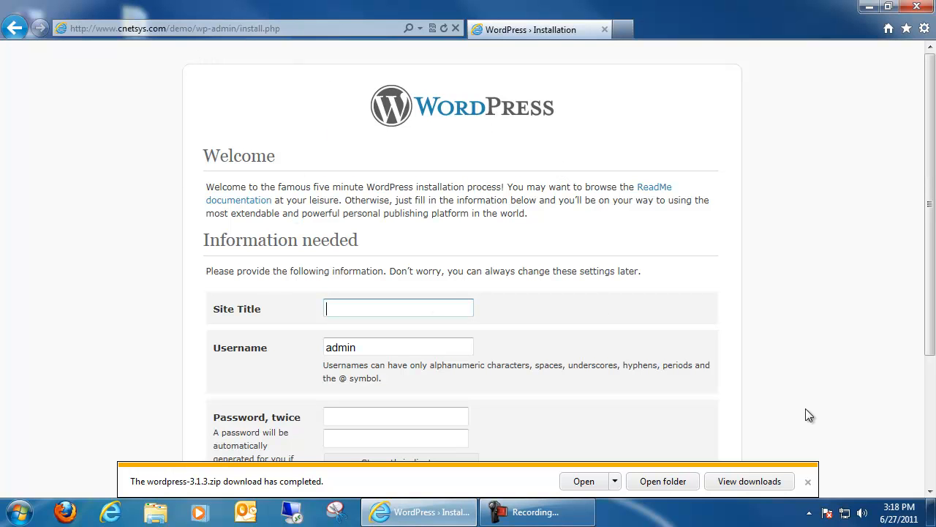
- Title the site 'C-Net System WordPress Demo', keep admin as username, and move to the password field
click(809, 481)
scroll(361, 284, down, 1)
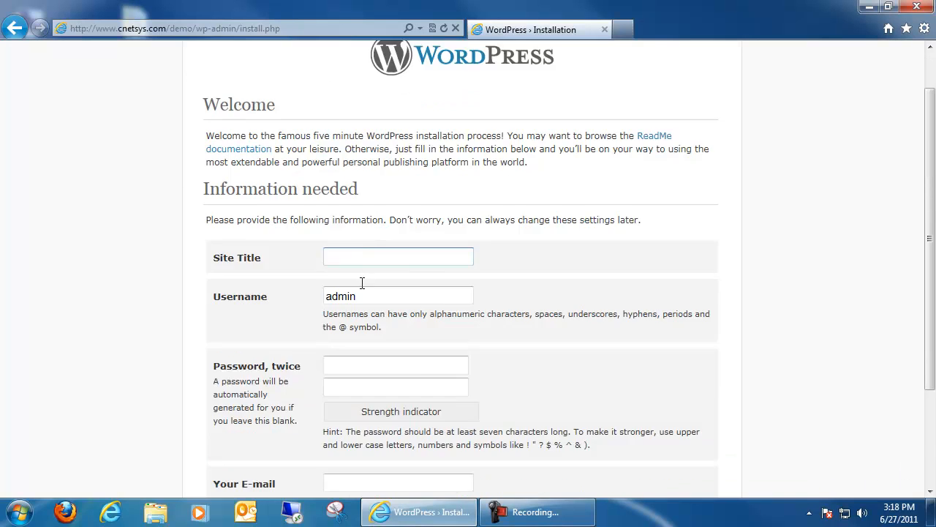
scroll(361, 282, down, 1)
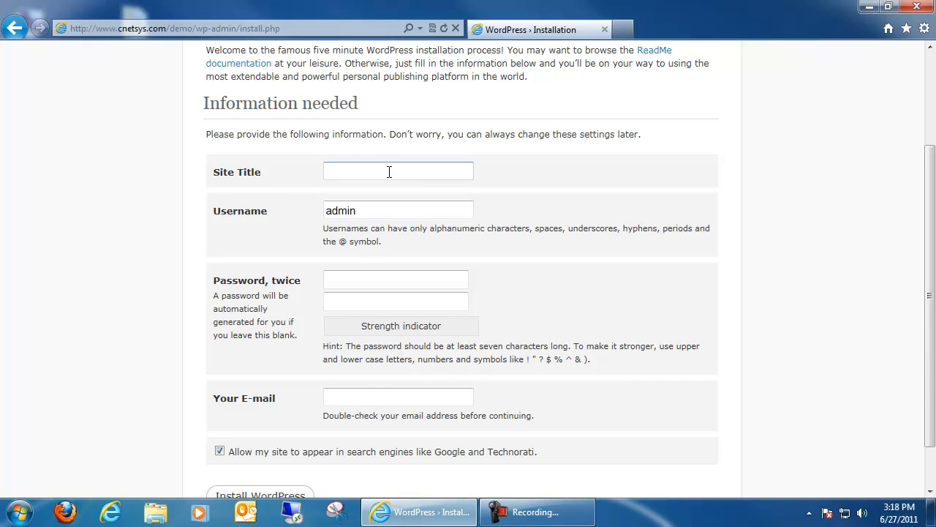
text(C)
text(Net)
text(Sys)
text(tem)
text(W)
text(ordPress)
text( Demo)
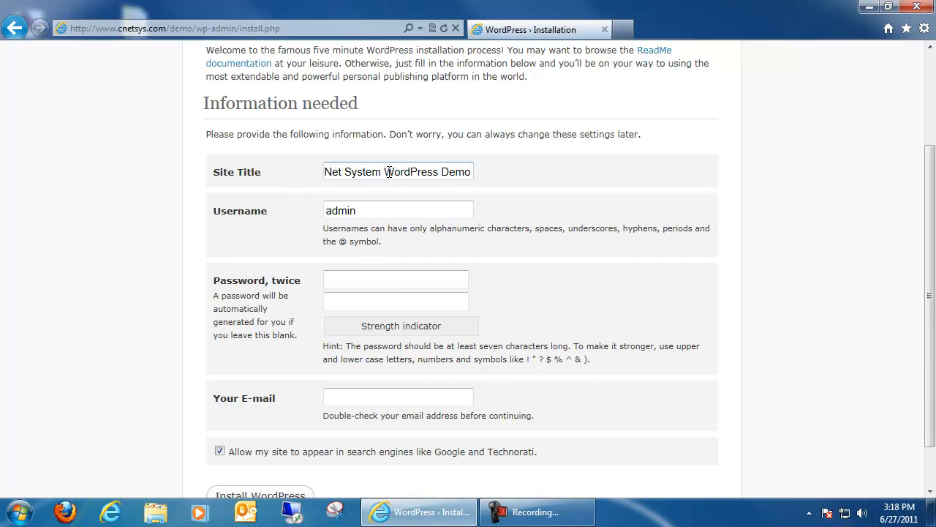
click(373, 210)
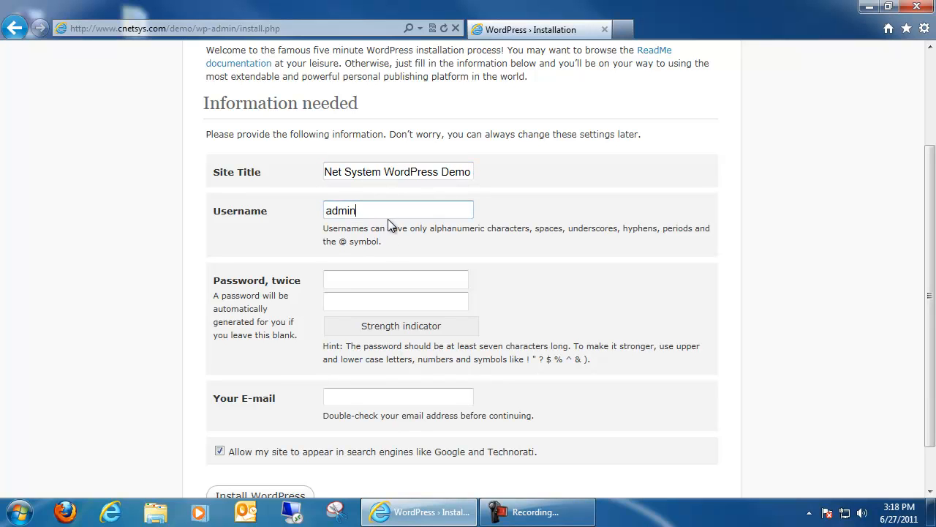
click(376, 280)
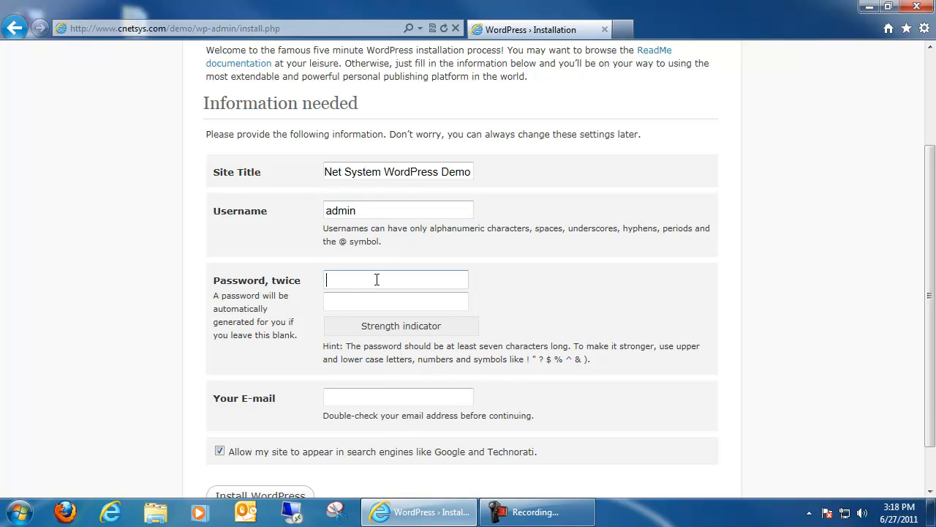
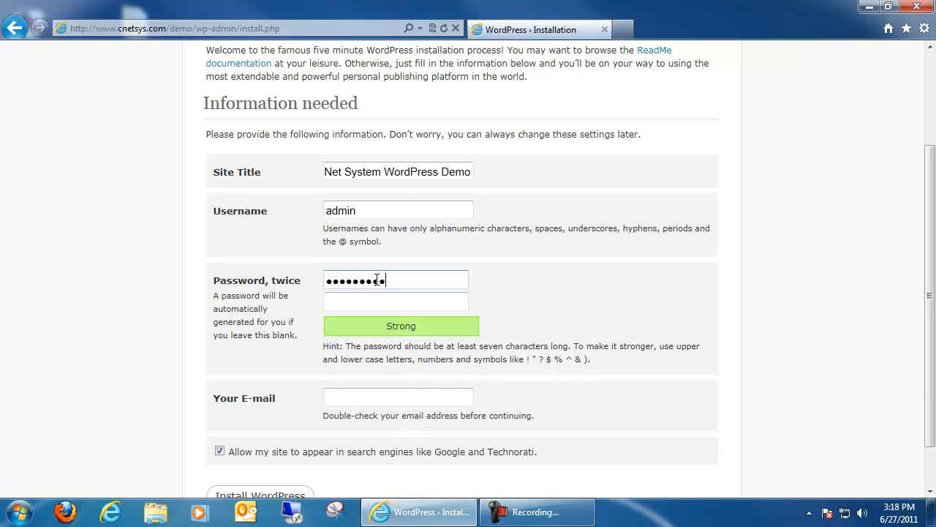
key(Tab)
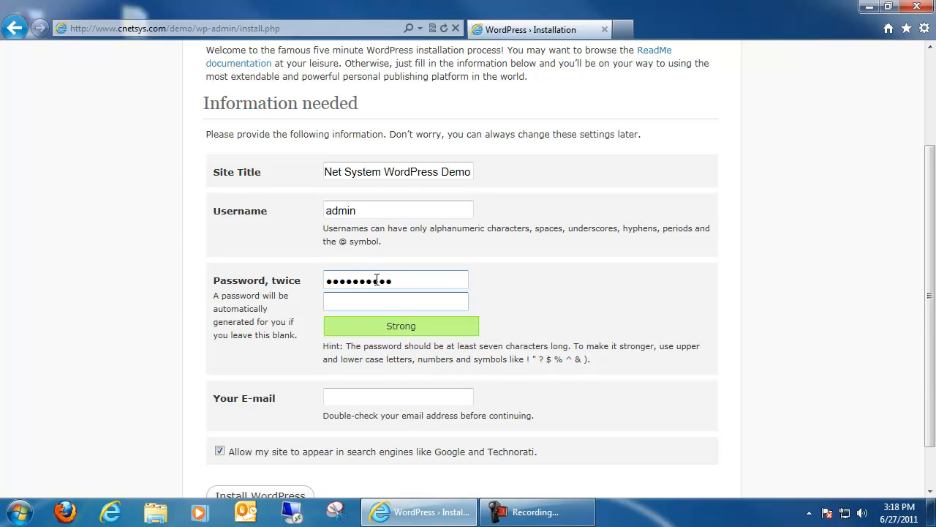
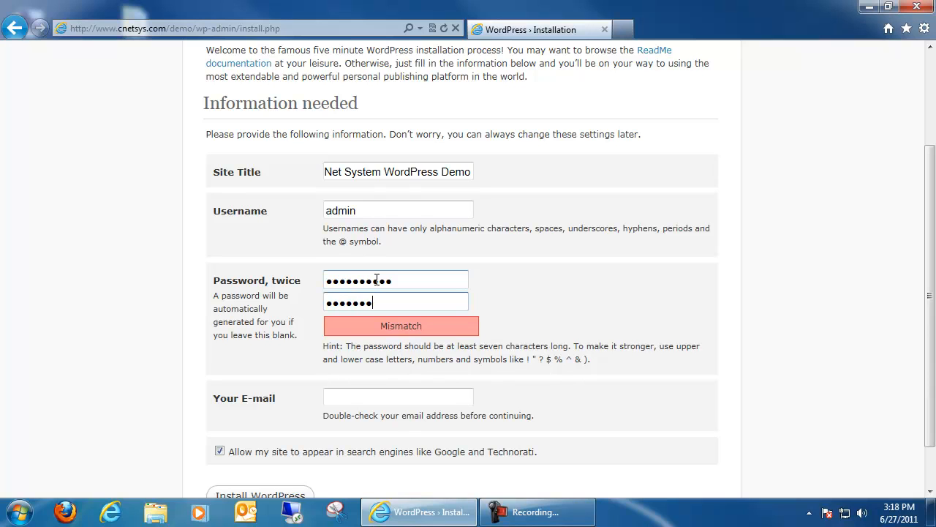
key(Tab)
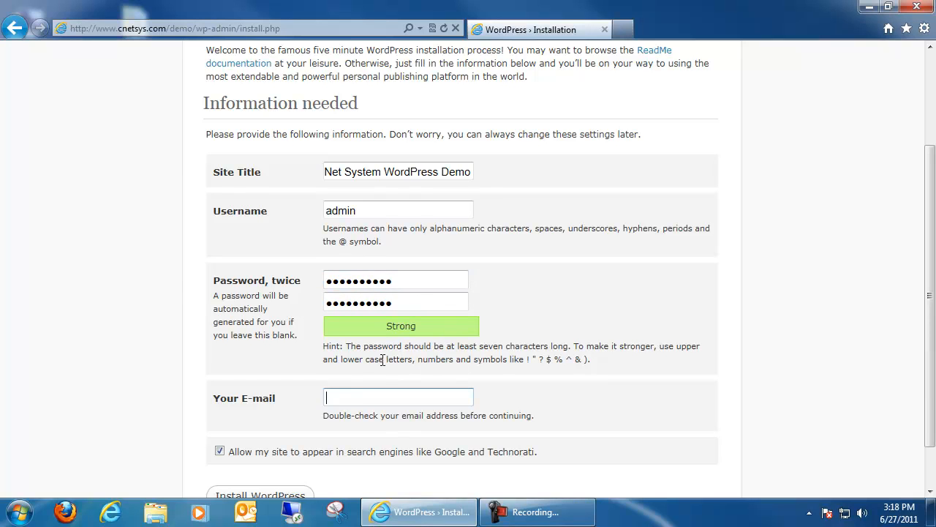
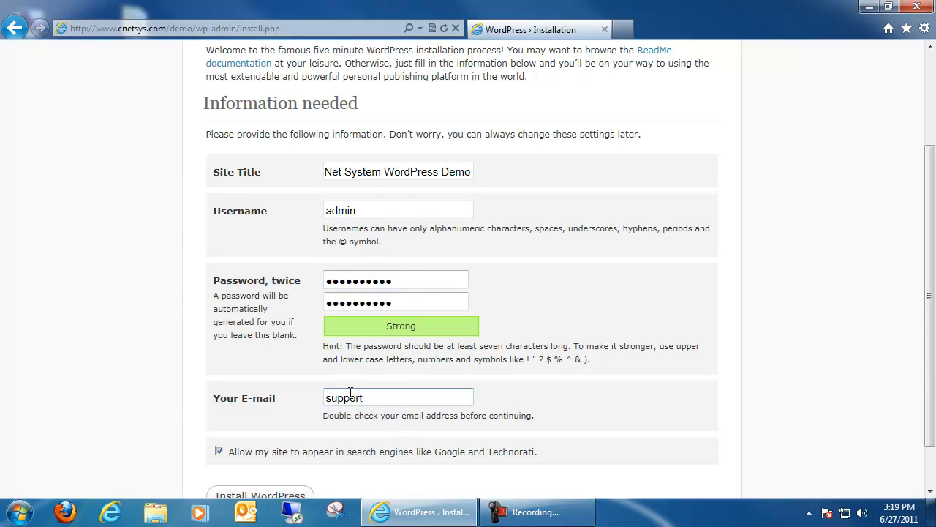
scroll(360, 375, down, 1)
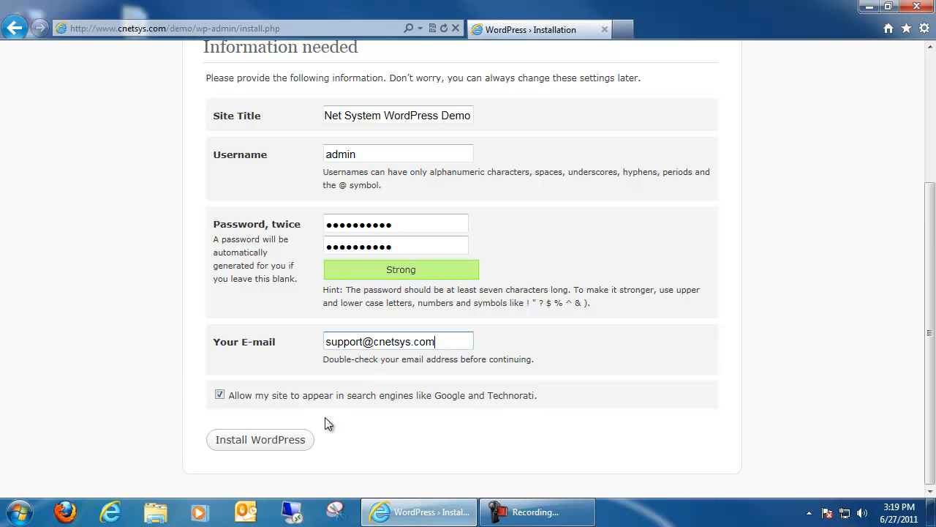
click(220, 394)
- Run the WordPress installation, reaching the Success page for user admin
click(258, 445)
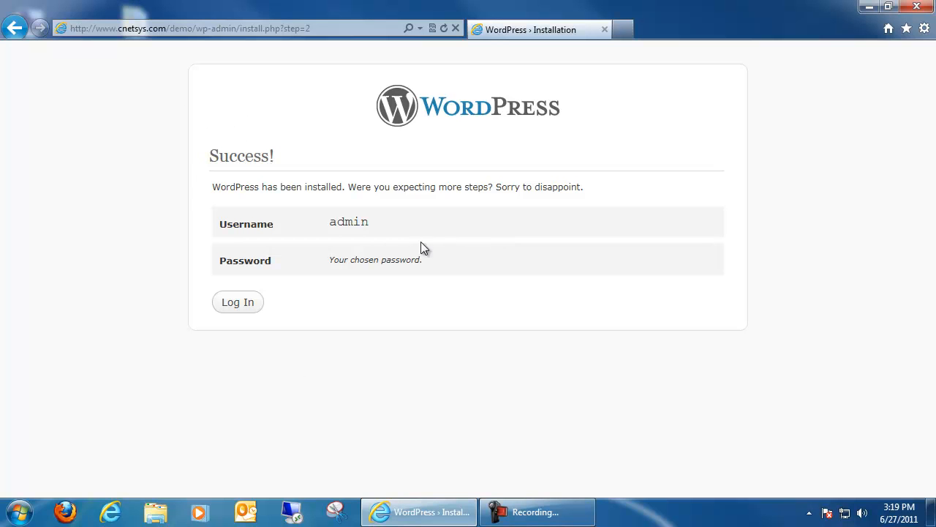
- Log in as admin with the chosen password to reach the demo site's Dashboard
click(245, 304)
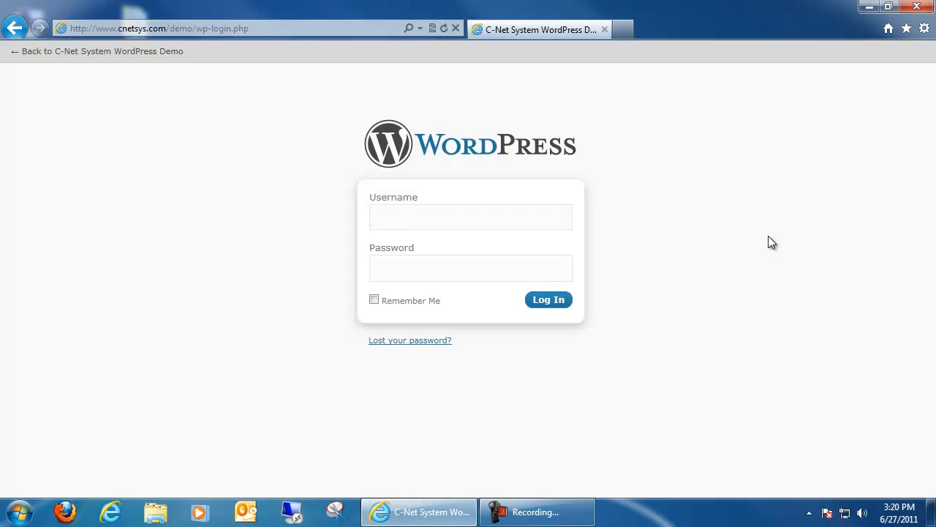
text(admin)
key(Tab)
text(*)
text(*******)
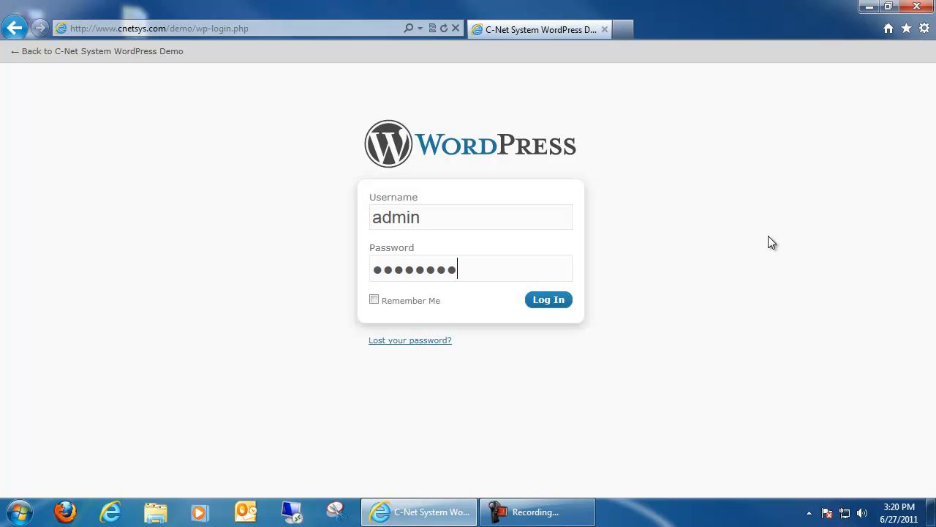
text(**)
key(Return)
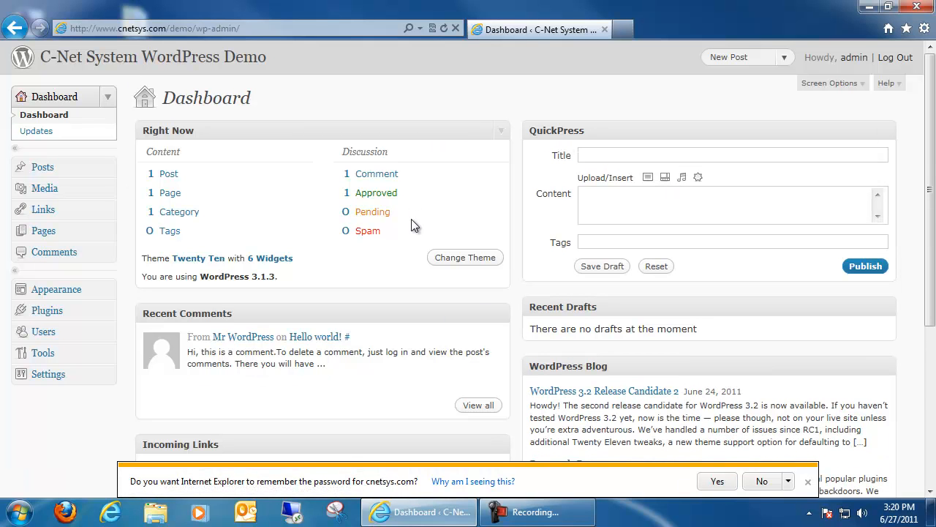
- Dismiss Internet Explorer's remember-password bar so the Dashboard shows fully
click(808, 481)
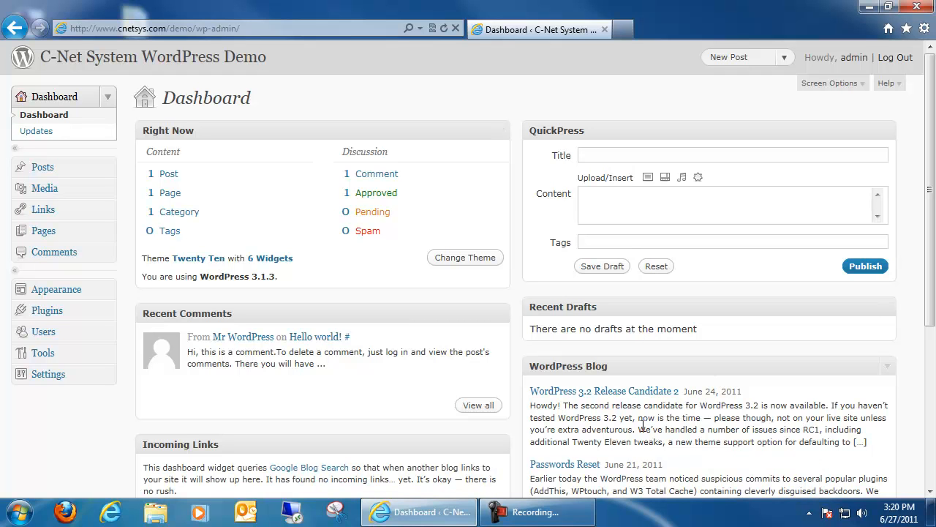